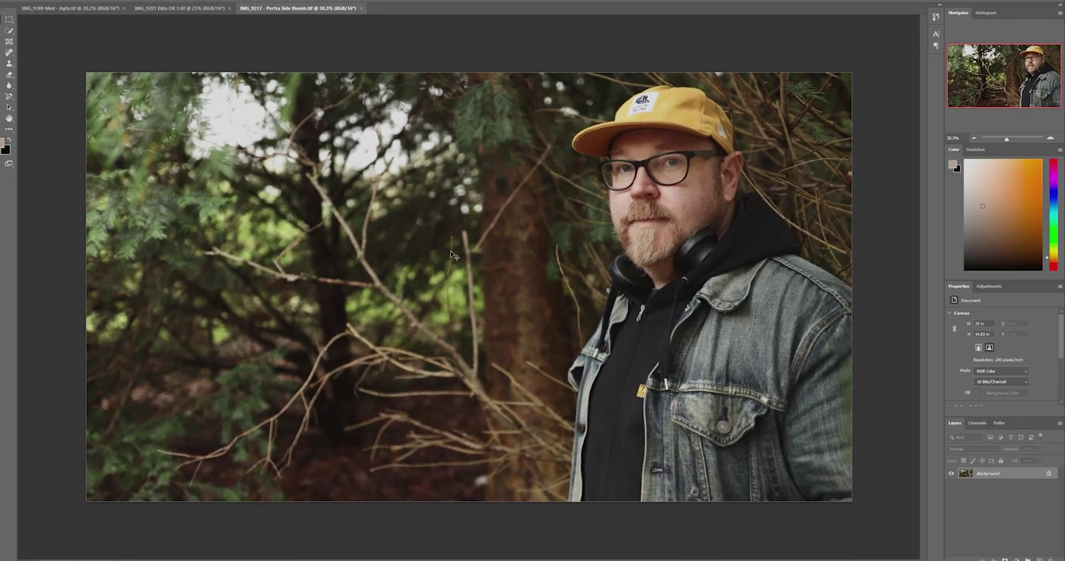
Step: View the IMG_9201 Ekta OK 3.tif photo enlarged, then bring up the IMG_9189 Med - Agfa.tif portrait
left_click(187, 11)
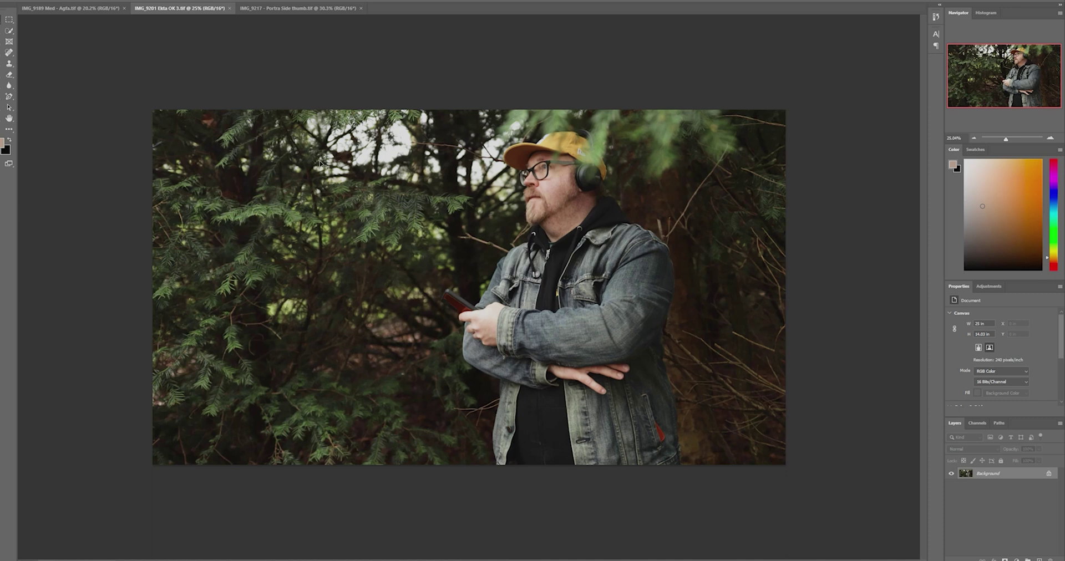
key("ctrl+0")
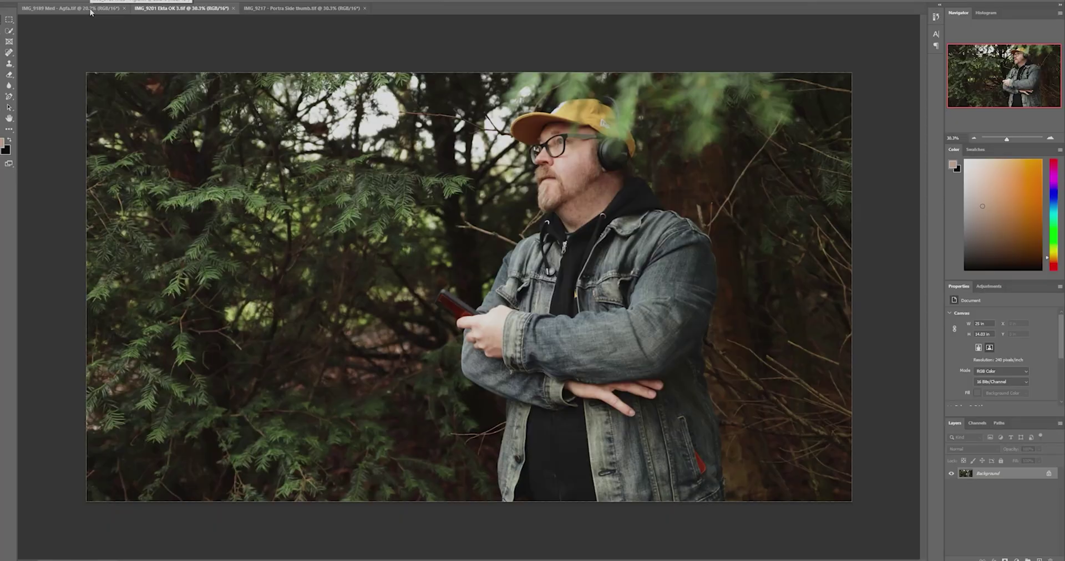
left_click(90, 8)
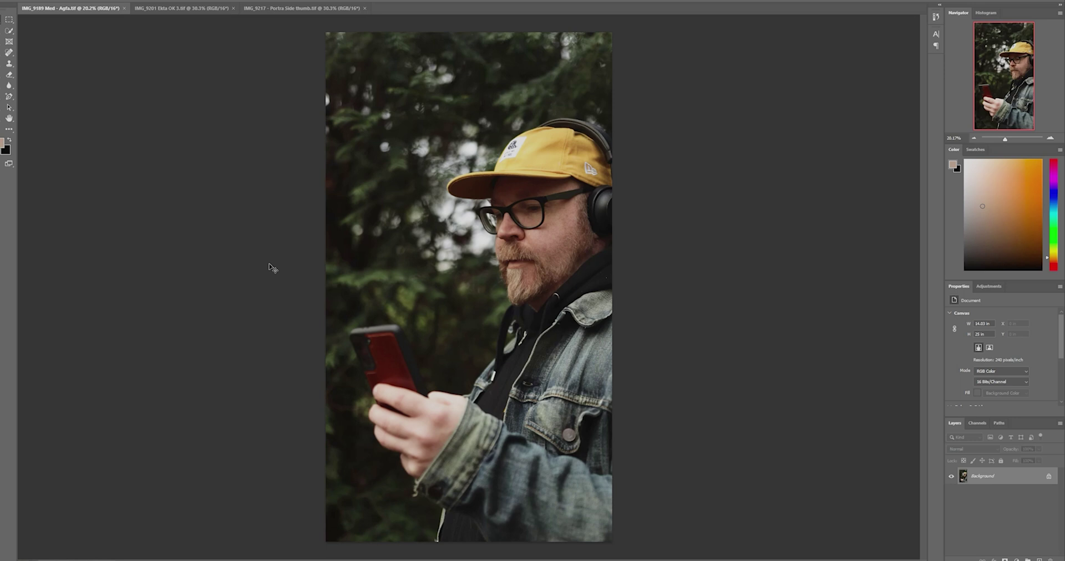
key("c")
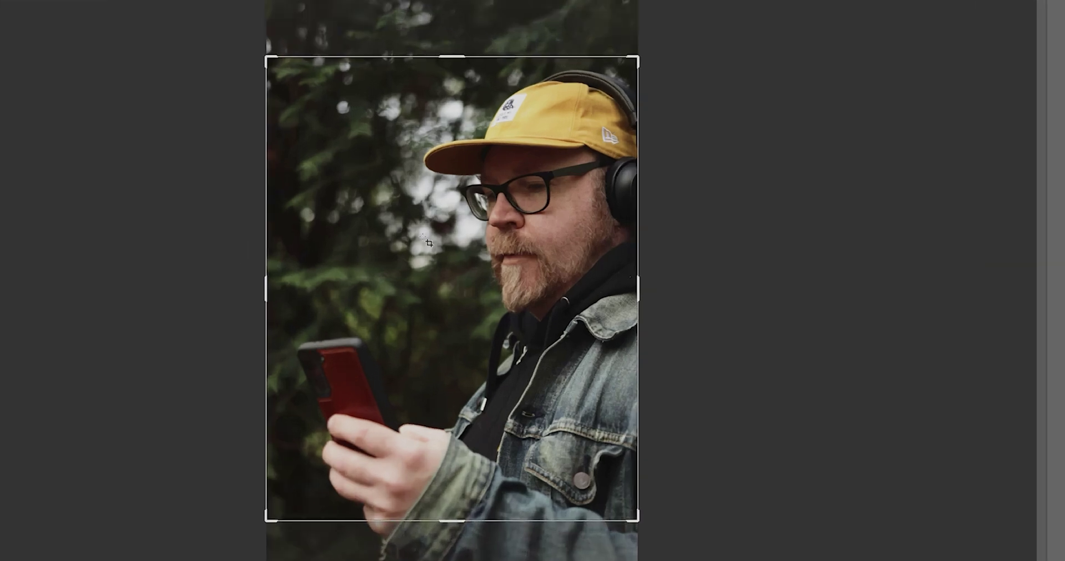
Step: Crop the IMG_9189 portrait tighter at top and bottom around the man and his phone
left_click_drag(428, 242, 425, 240)
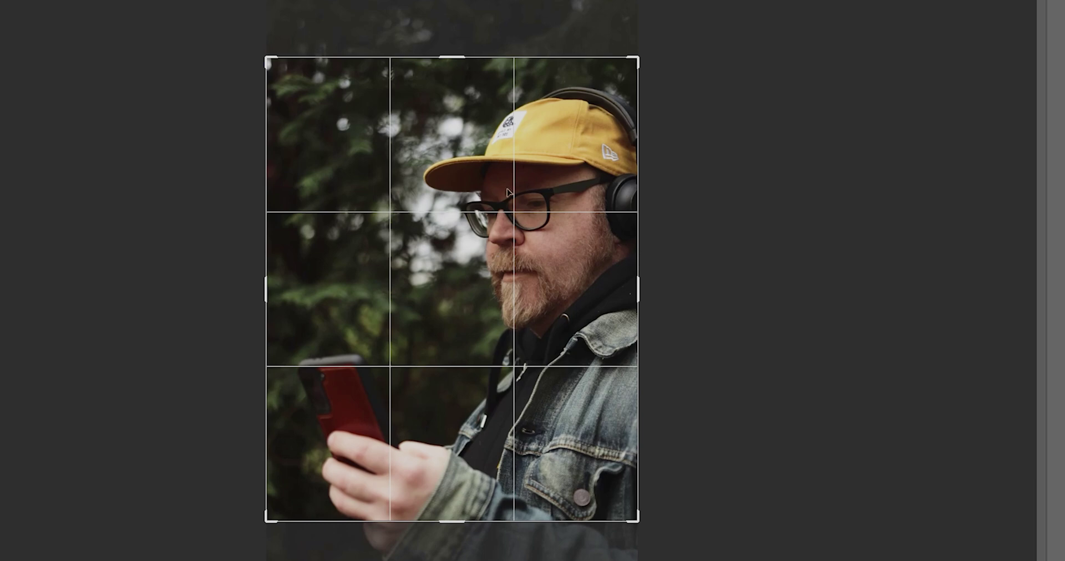
key("Return")
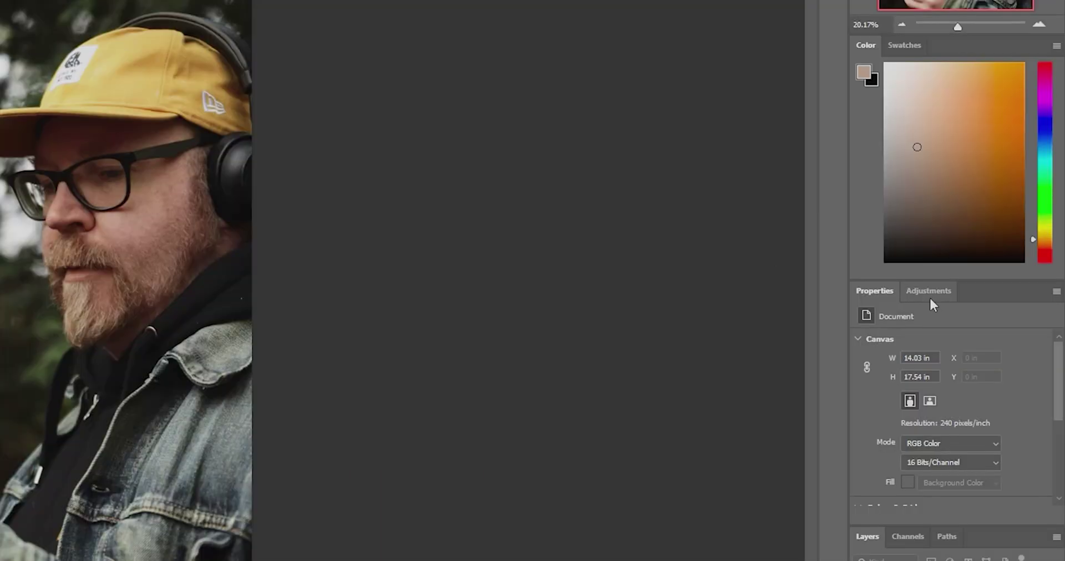
left_click(932, 294)
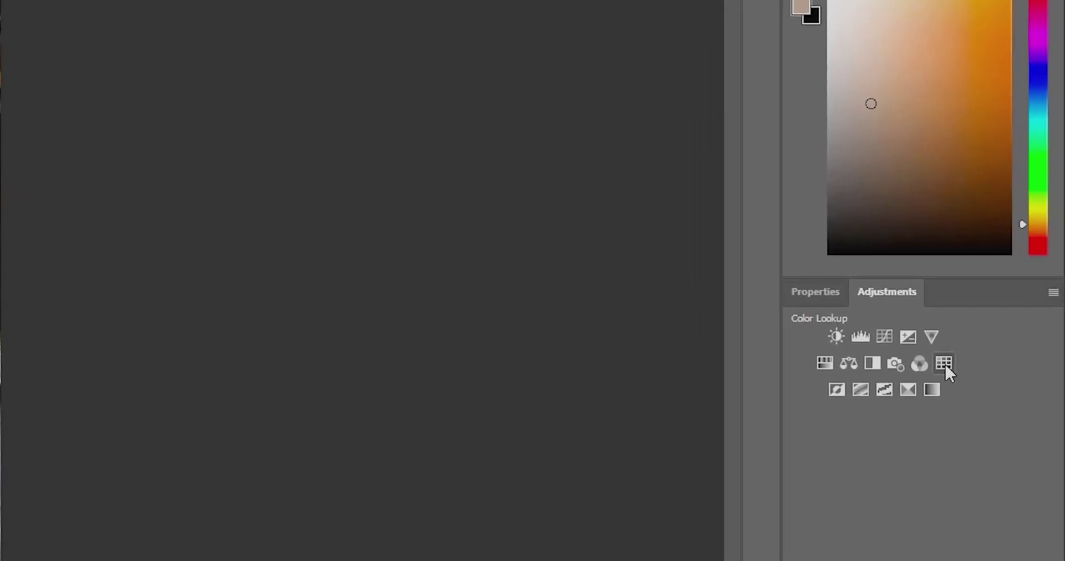
Step: Add a Color Lookup layer loaded with F-8700-V2-STD.cube and lower its opacity to 37%
left_click(945, 363)
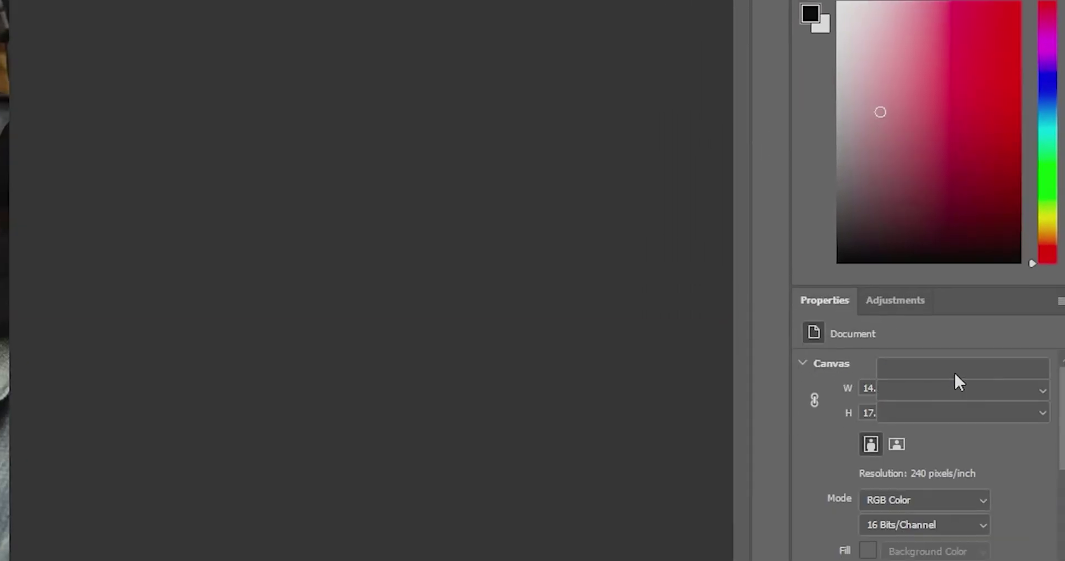
left_click(956, 371)
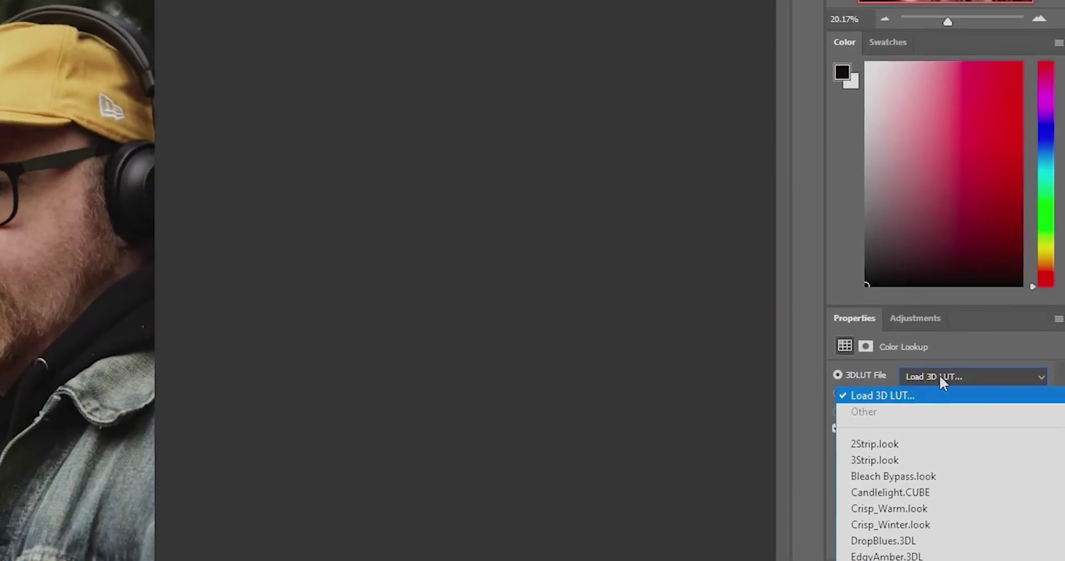
left_click(887, 396)
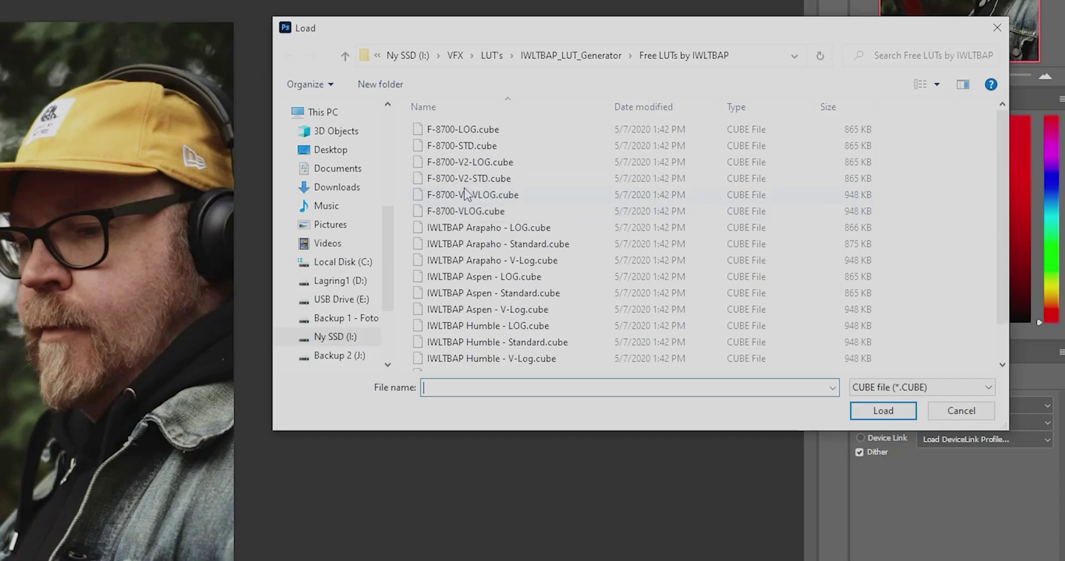
double_click(463, 179)
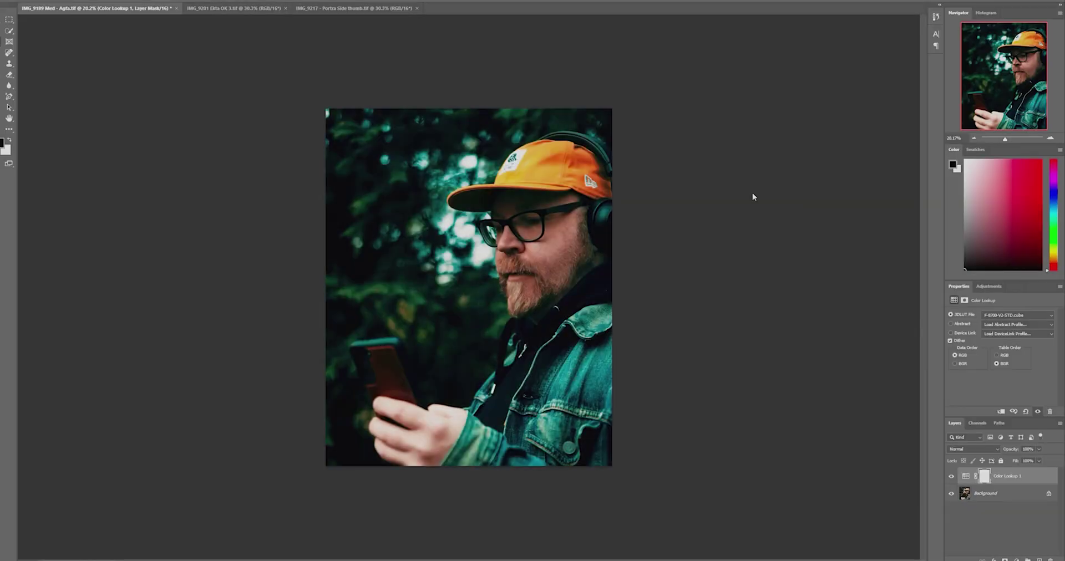
key("ctrl+0")
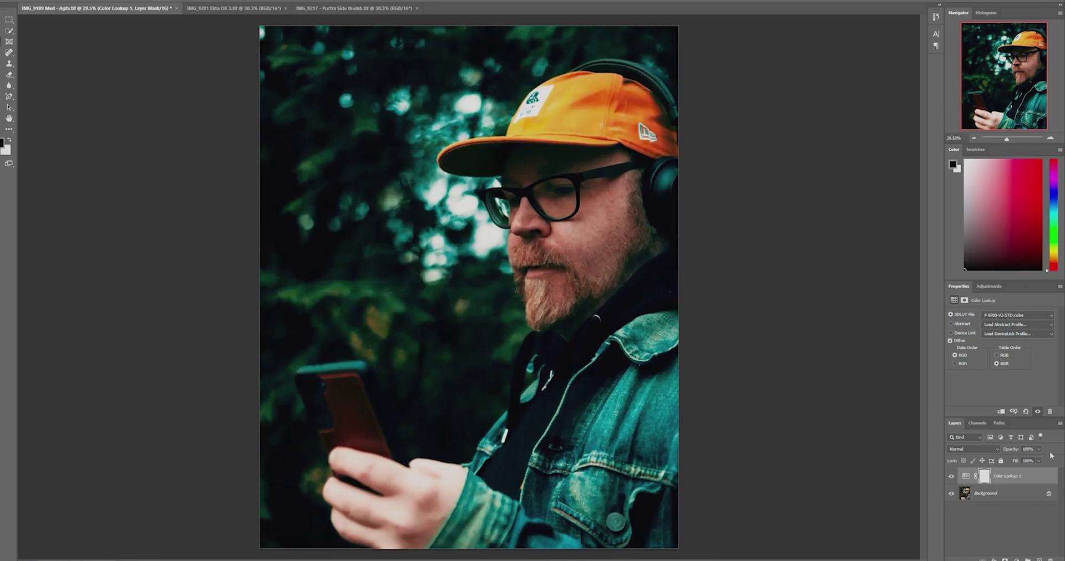
left_click_drag(1024, 461, 1017, 461)
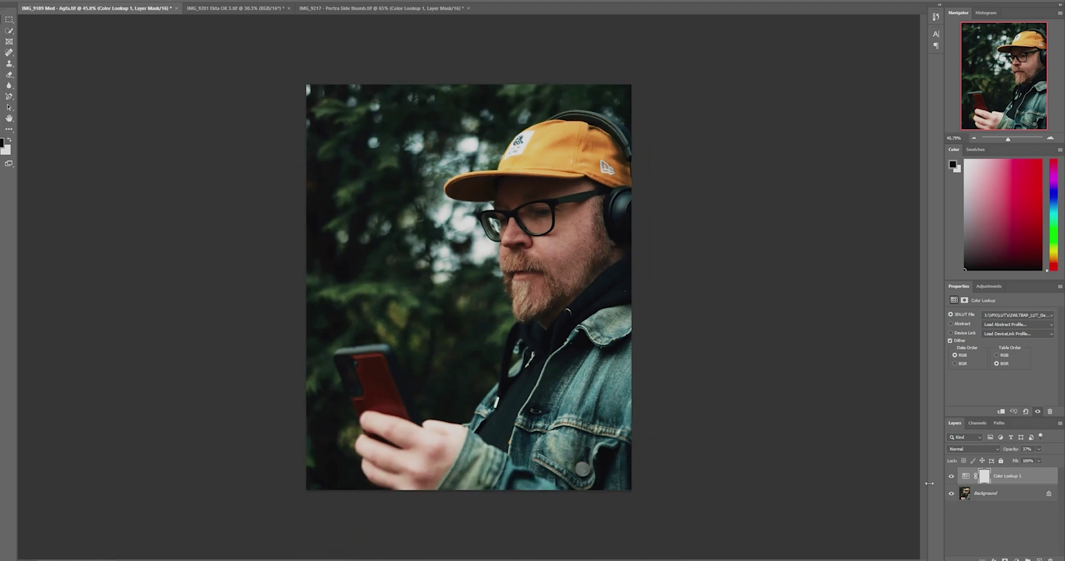
left_click(992, 498)
Step: Duplicate the Background layer and apply an S-curve in Curves (shadow 64/59, midtone 126/128, lifted highlights)
key("ctrl+j")
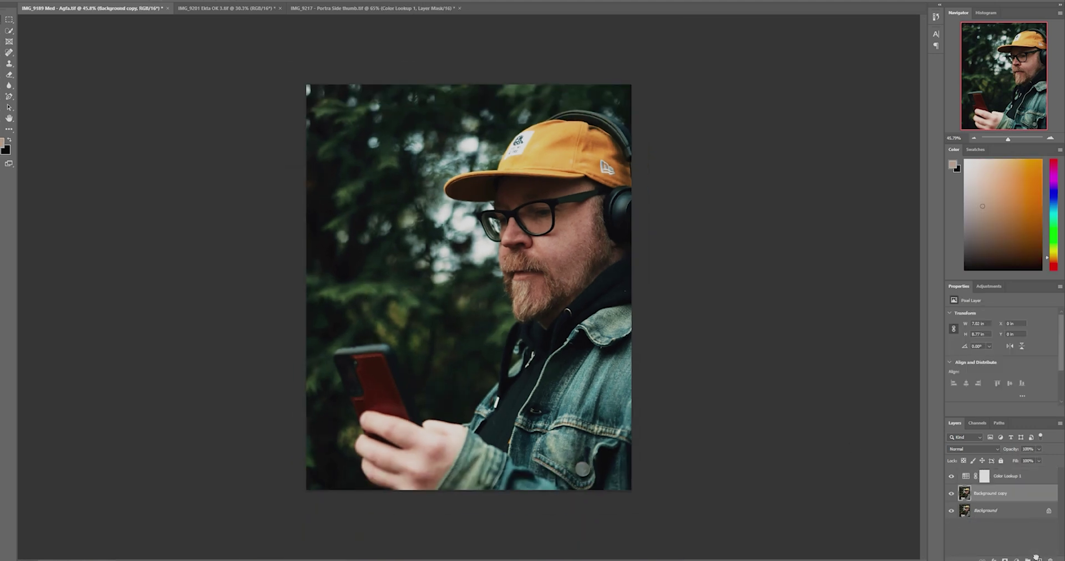
key("ctrl+m")
left_click(731, 341)
left_click(748, 324)
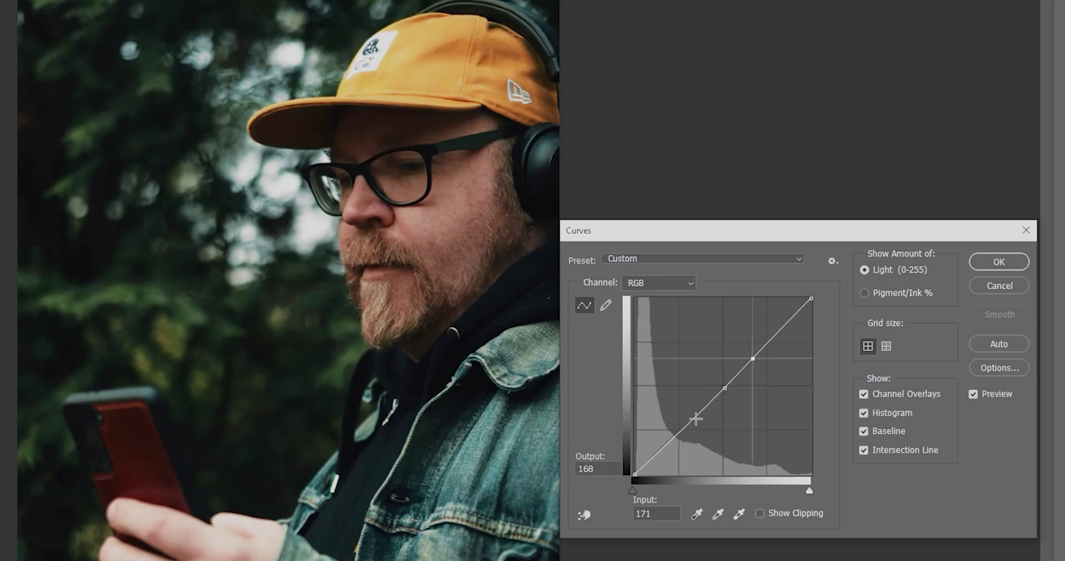
left_click(678, 433)
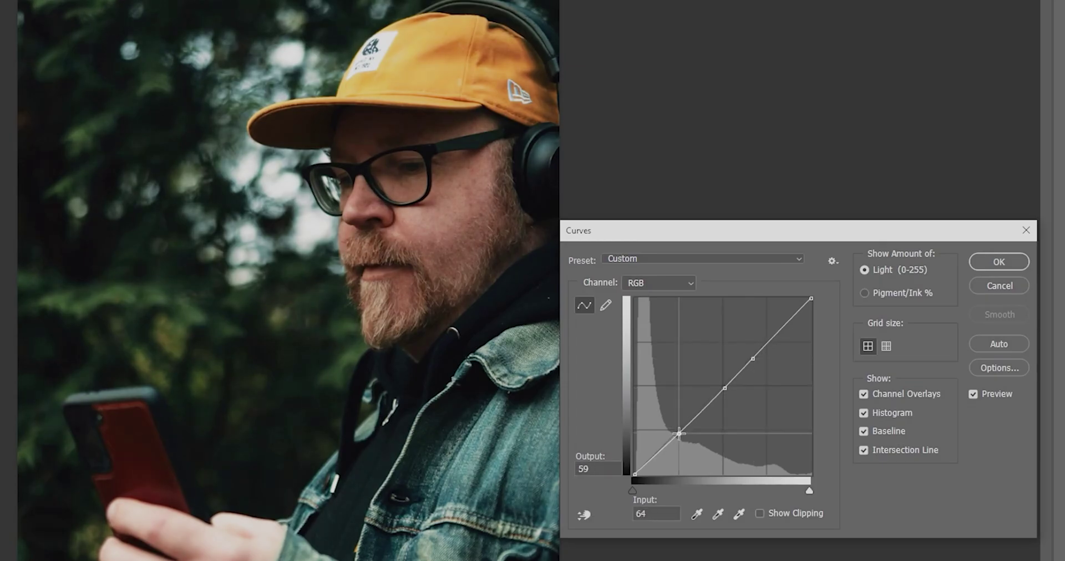
left_click_drag(766, 344, 767, 336)
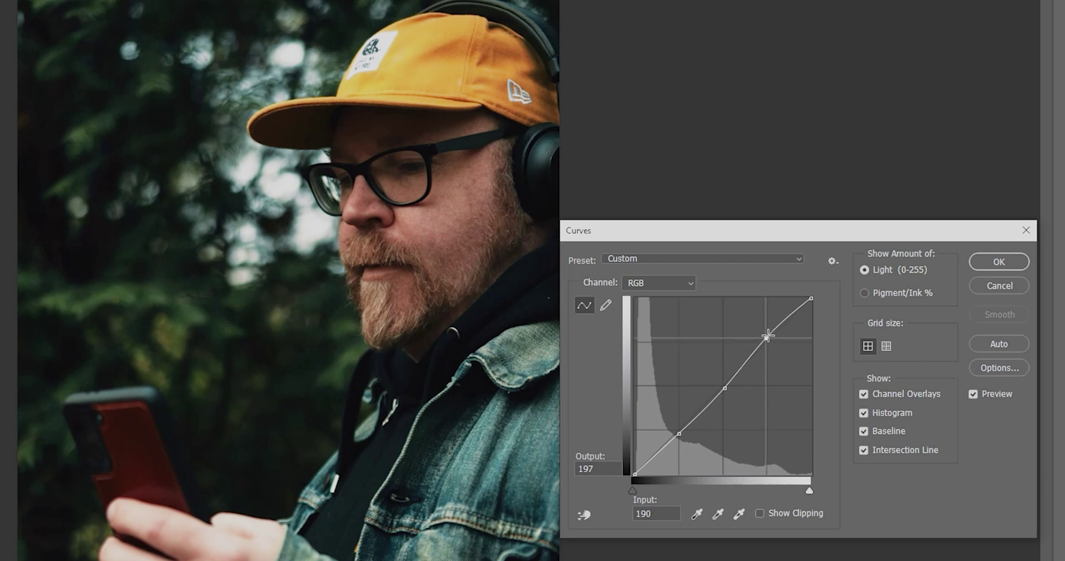
left_click_drag(724, 388, 719, 387)
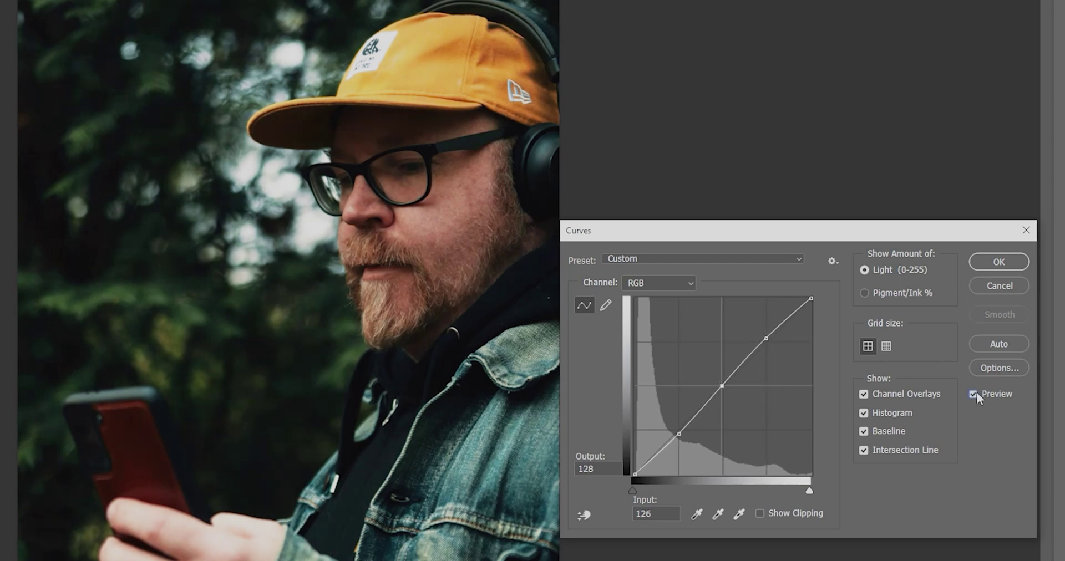
left_click(998, 261)
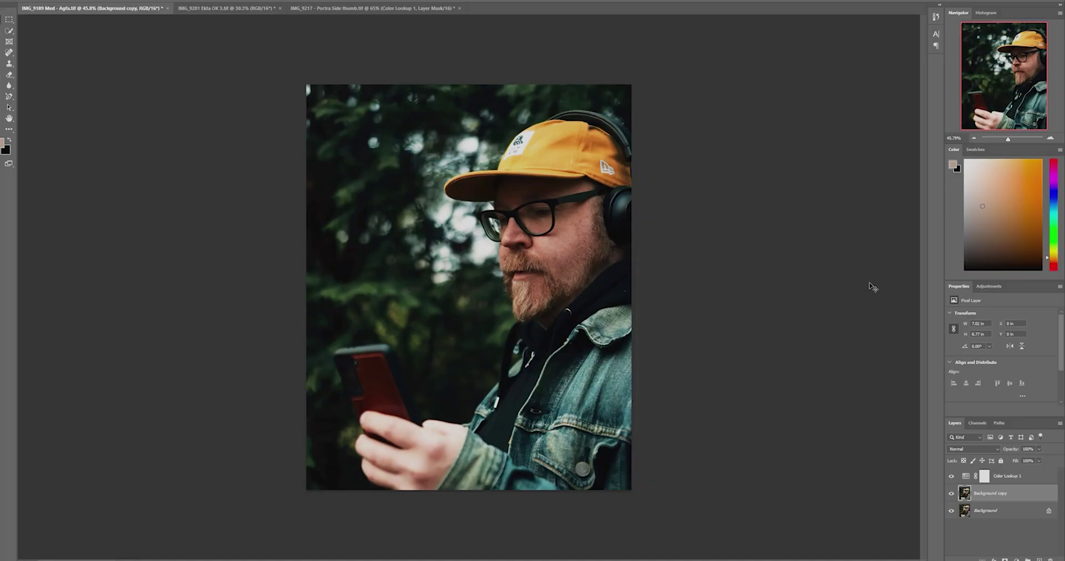
Step: Place dust texture 1 on the portrait, rotated 90° clockwise and scaled to cover the whole photo
left_click_drag(1064, 144, 931, 186)
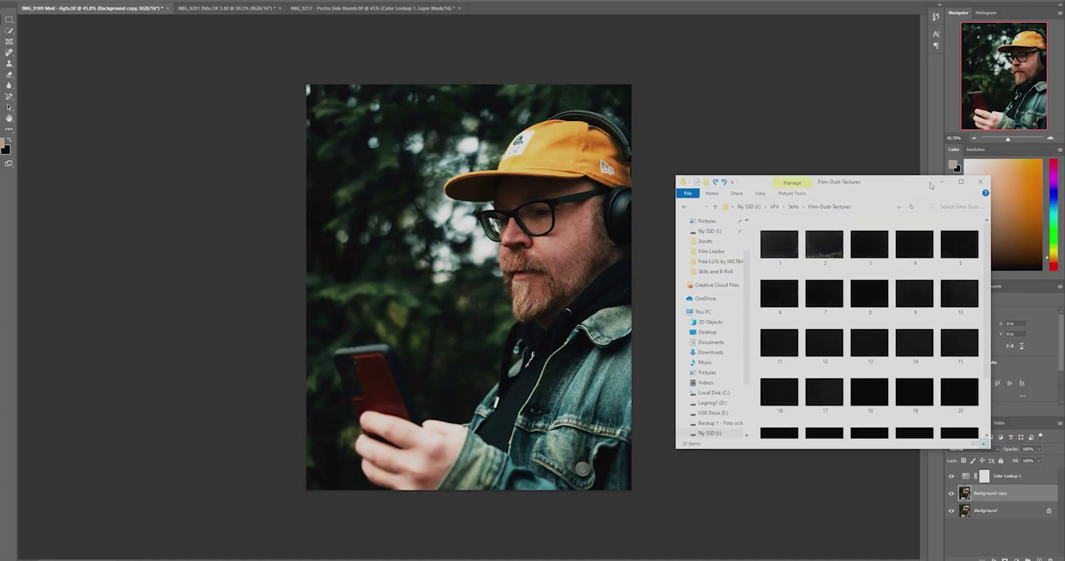
left_click(762, 249)
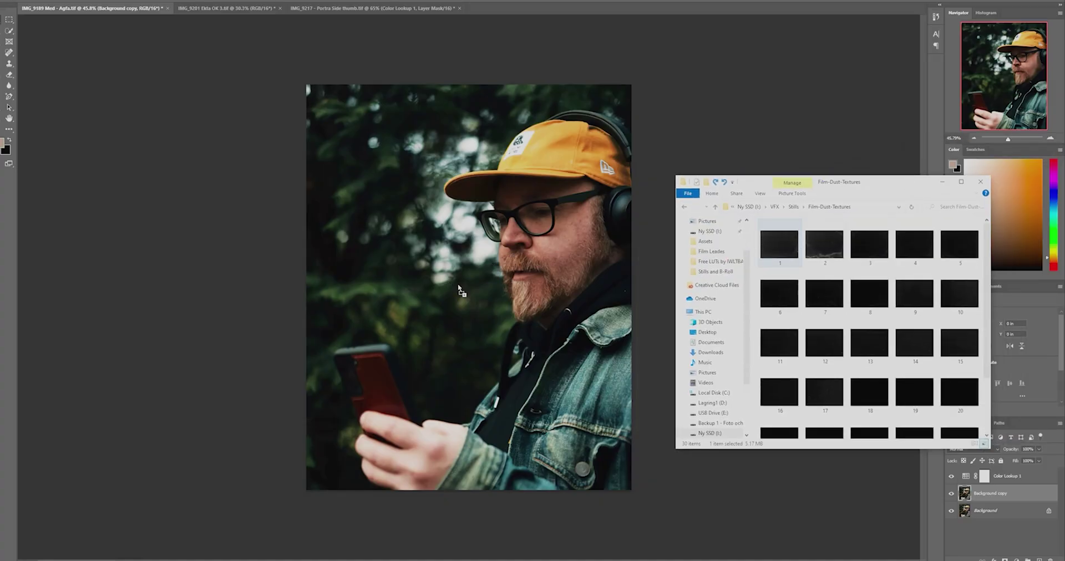
left_click_drag(458, 284, 458, 285)
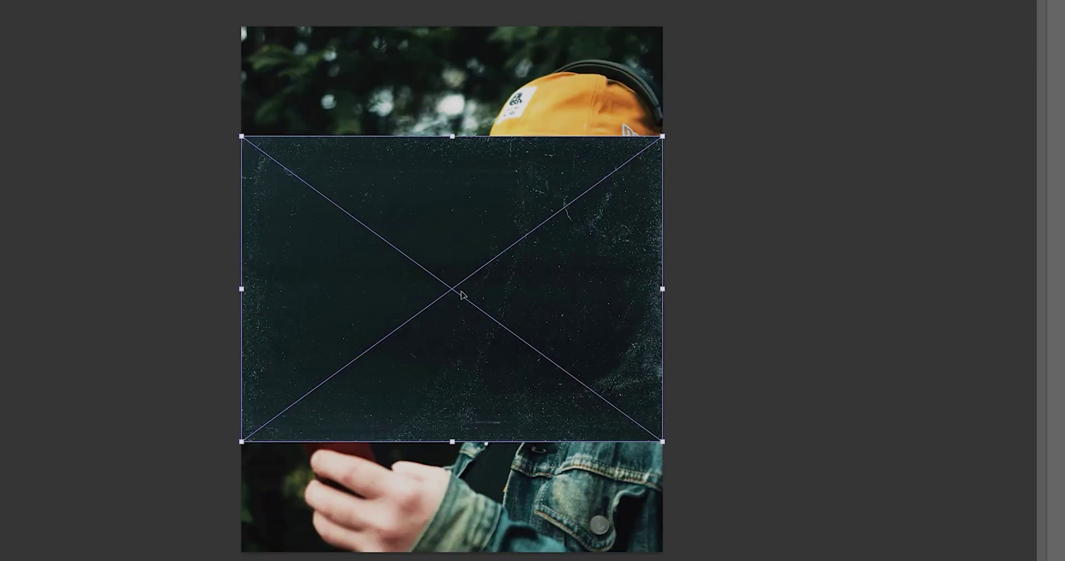
right_click(460, 294)
left_click(519, 383)
left_click_drag(443, 373, 375, 306)
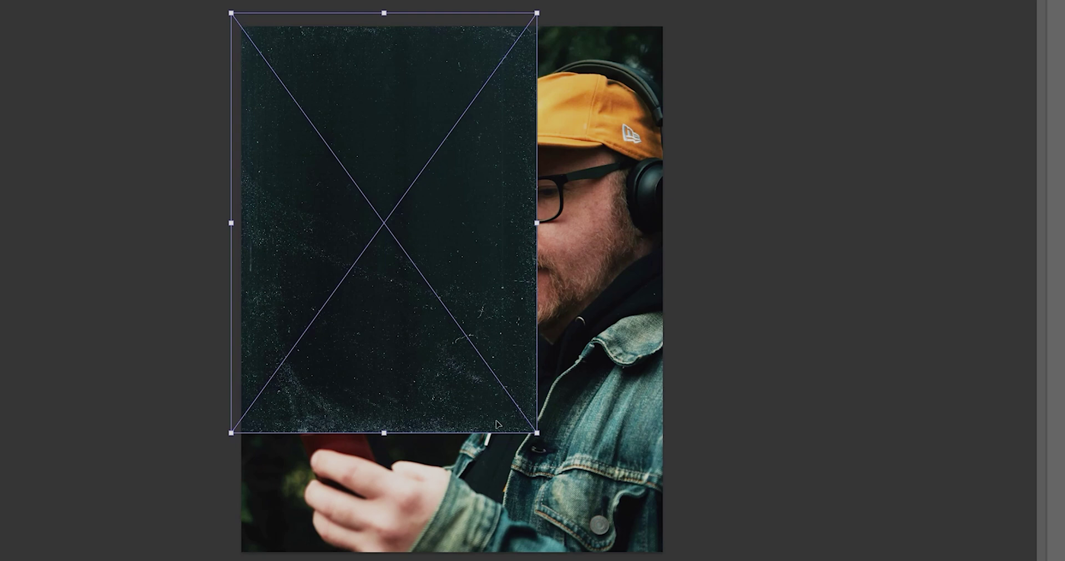
left_click_drag(535, 430, 752, 542)
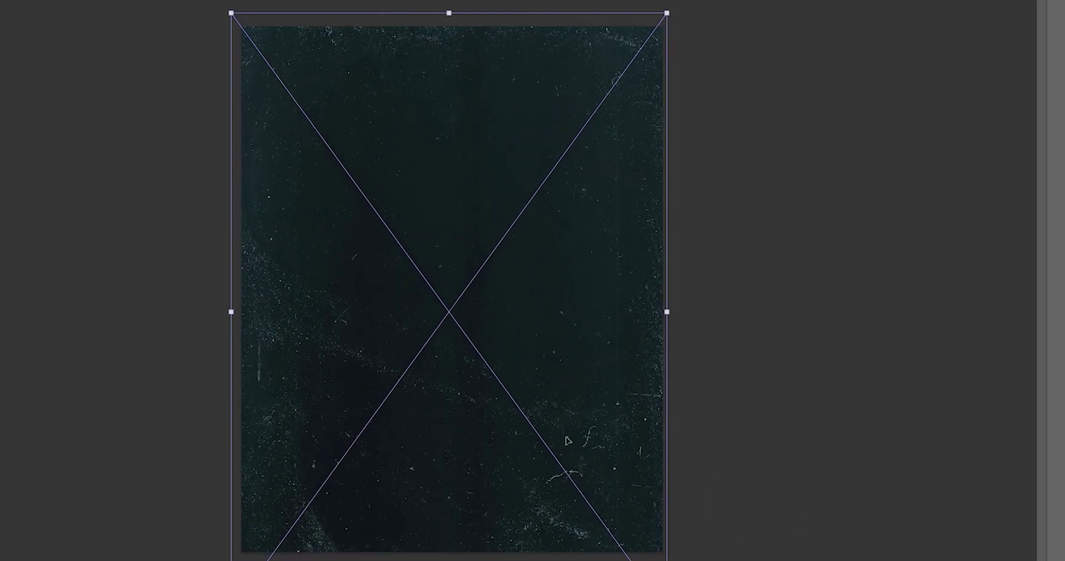
key("Return")
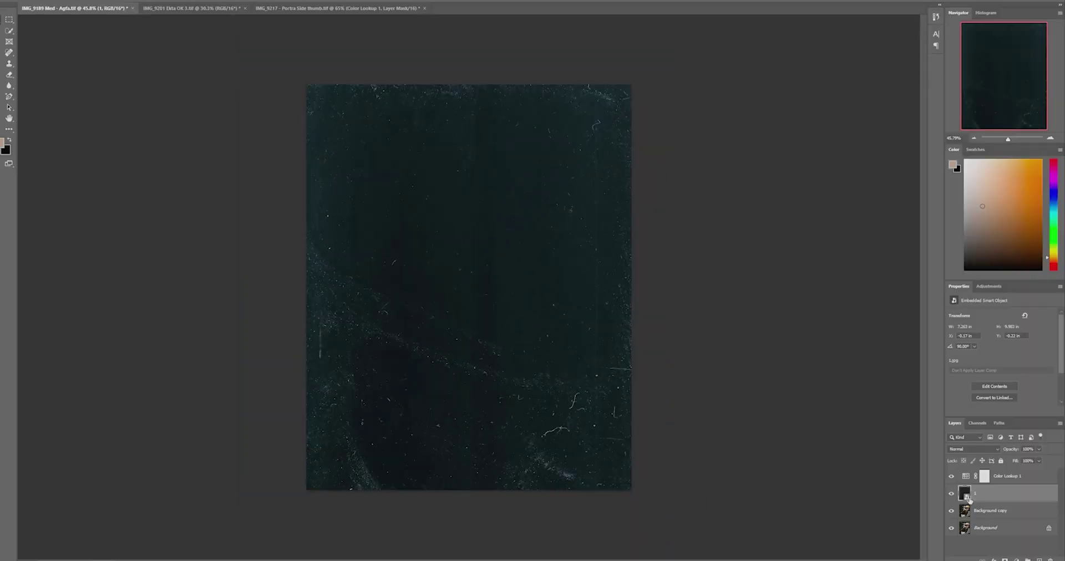
Step: Set the dust layer to Lighten blend mode at 57% opacity
left_click(979, 449)
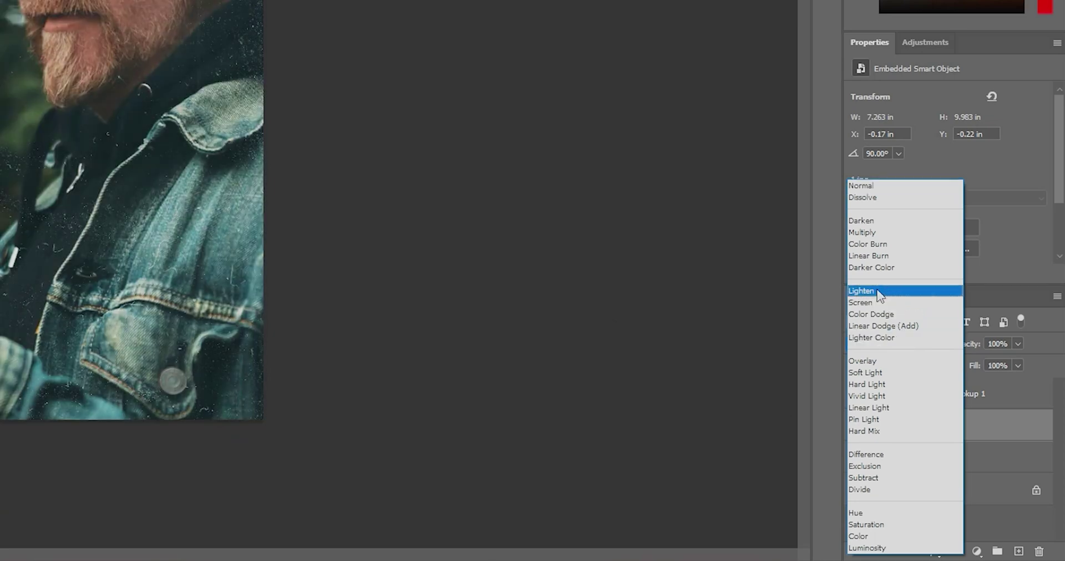
left_click(965, 420)
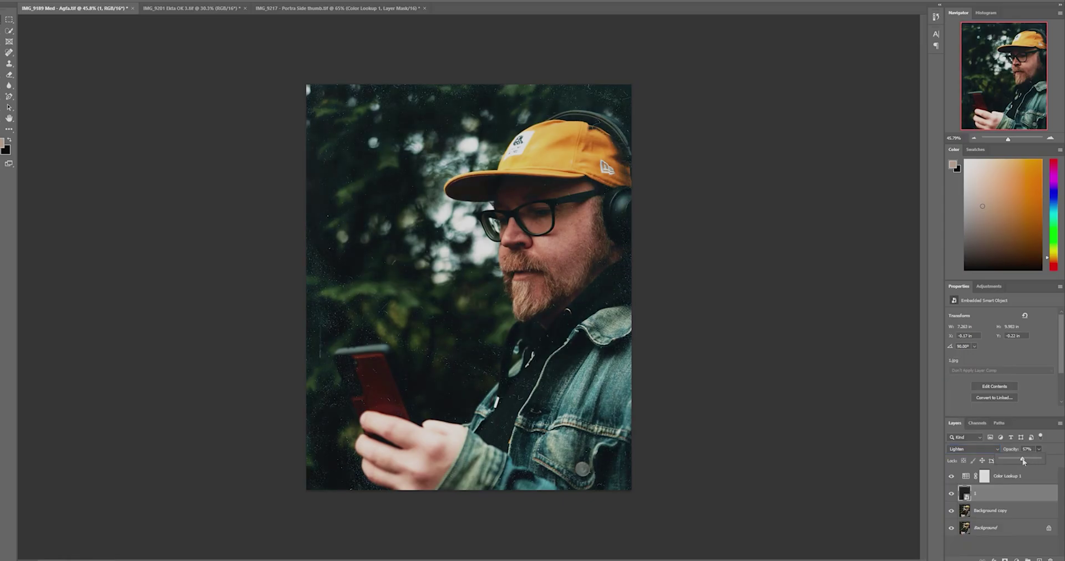
scroll(468, 371, "up", 6)
scroll(468, 371, "down", 4)
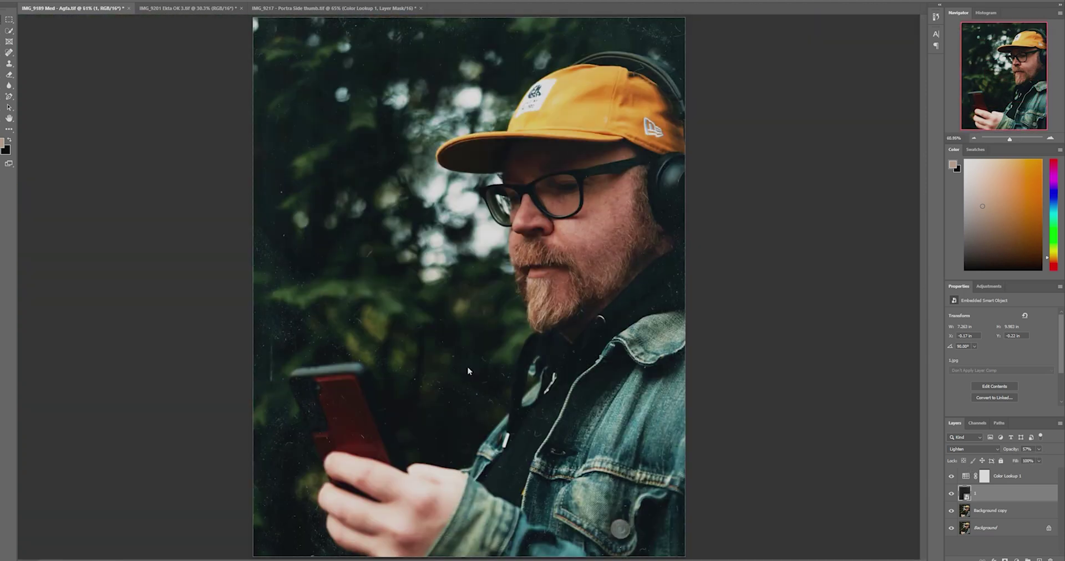
scroll(468, 371, "down", 2)
key("alt+Tab")
Step: Place a light-leak texture on the portrait, stretched across the photo's width
left_click_drag(915, 338, 490, 316)
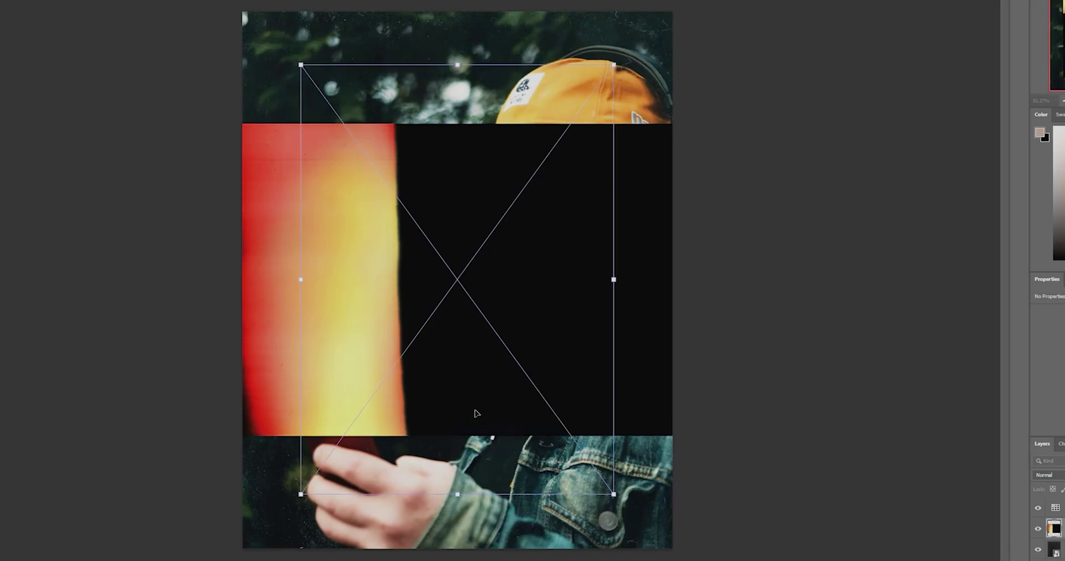
left_click_drag(468, 404, 404, 269)
left_click_drag(546, 262, 677, 263)
key("Return")
Step: Set the light-leak layer to Screen mode and shift it up into a thin top band
left_click(1048, 475)
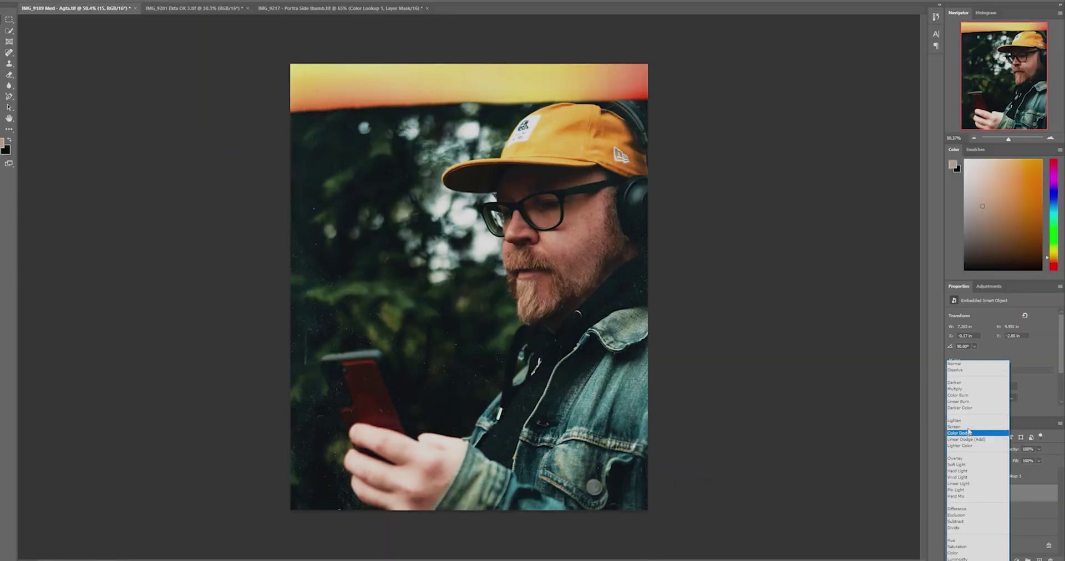
left_click(966, 427)
left_click_drag(426, 129, 441, 78)
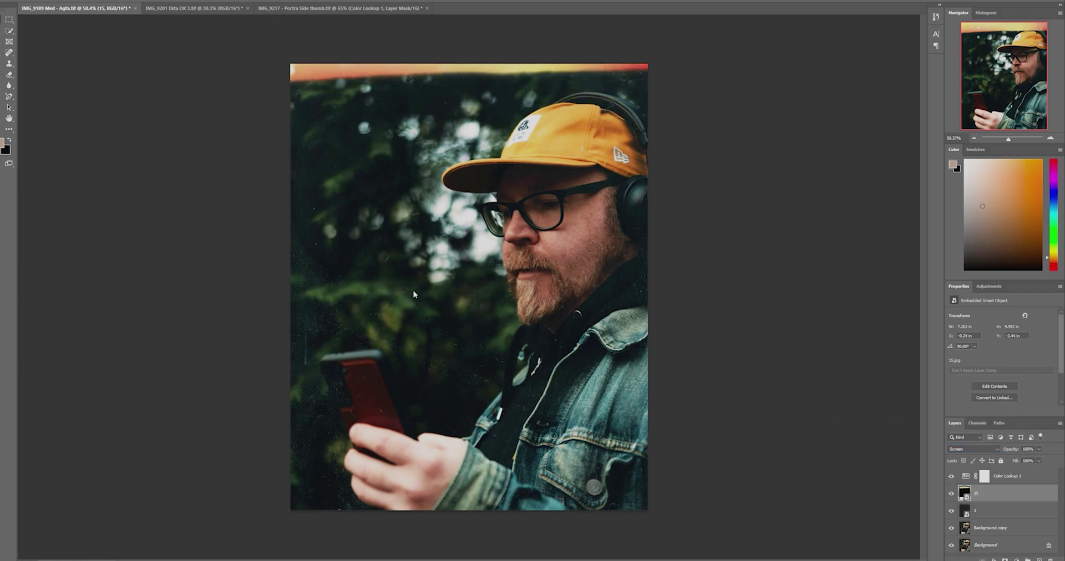
scroll(413, 294, "down", 4)
scroll(418, 364, "up", 3)
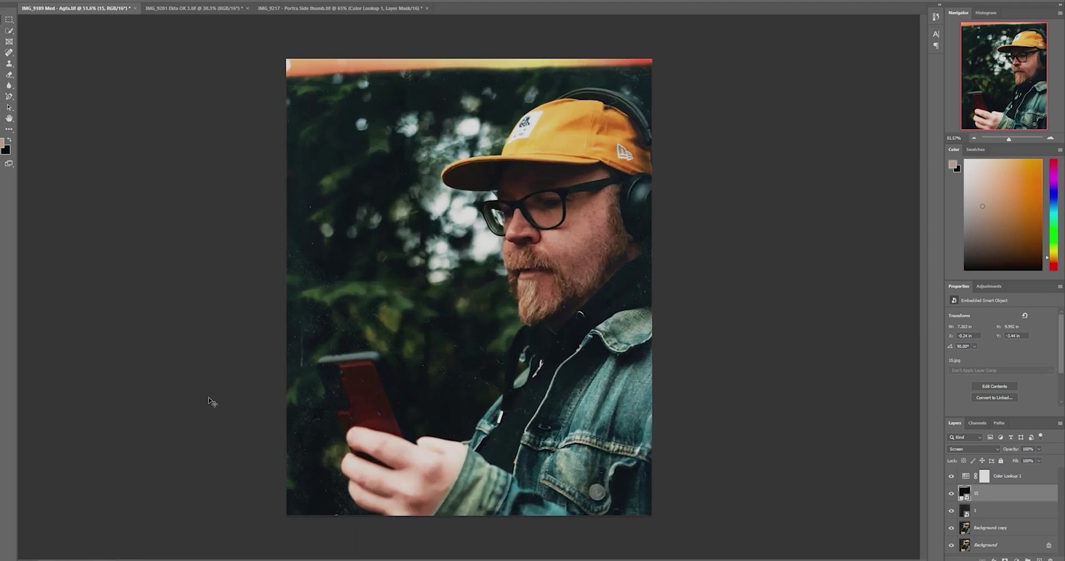
scroll(211, 402, "up", 1)
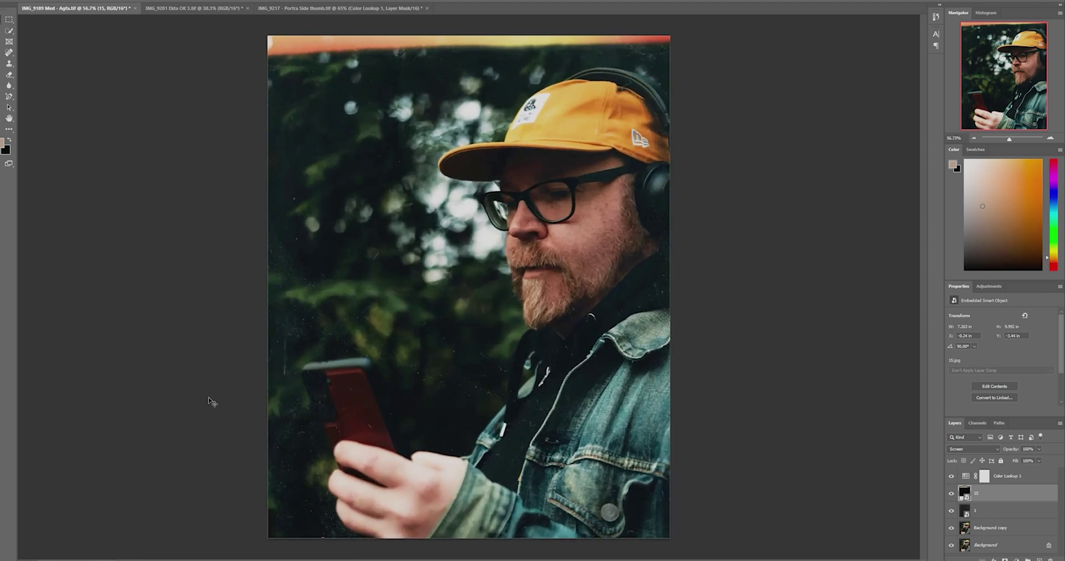